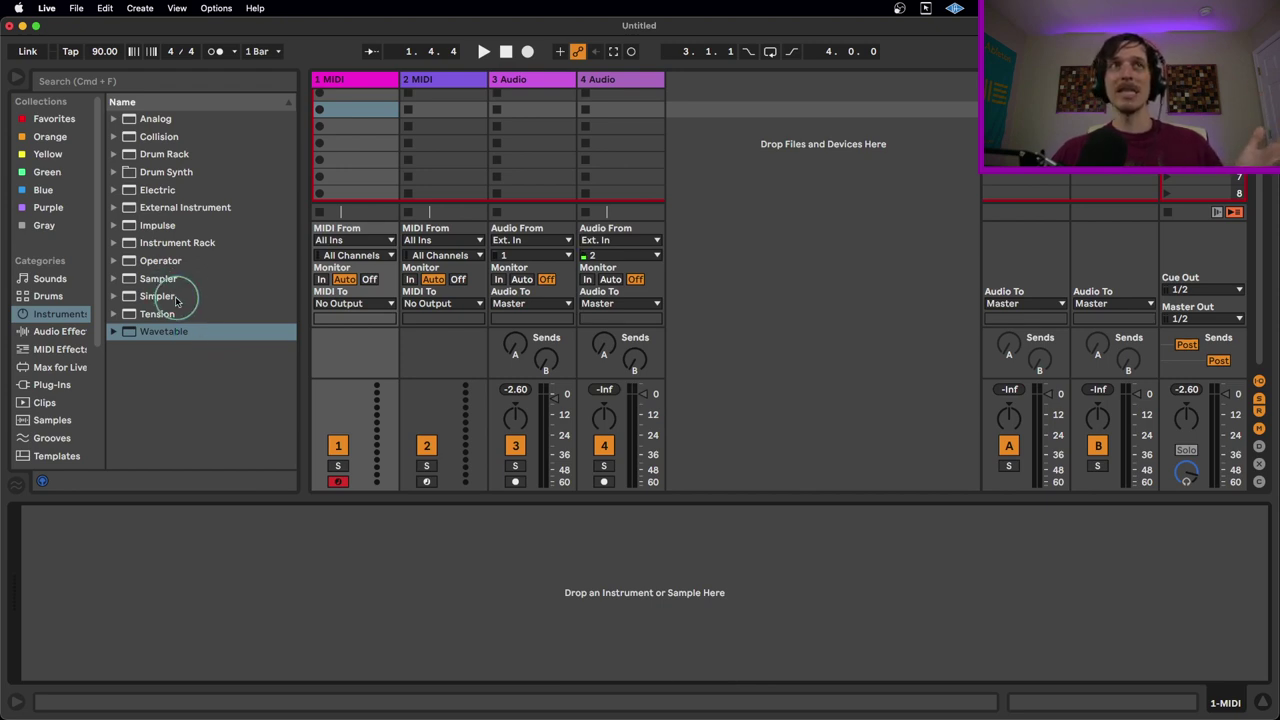
Select Simpler in the Browser's Instruments list.
click(176, 299)
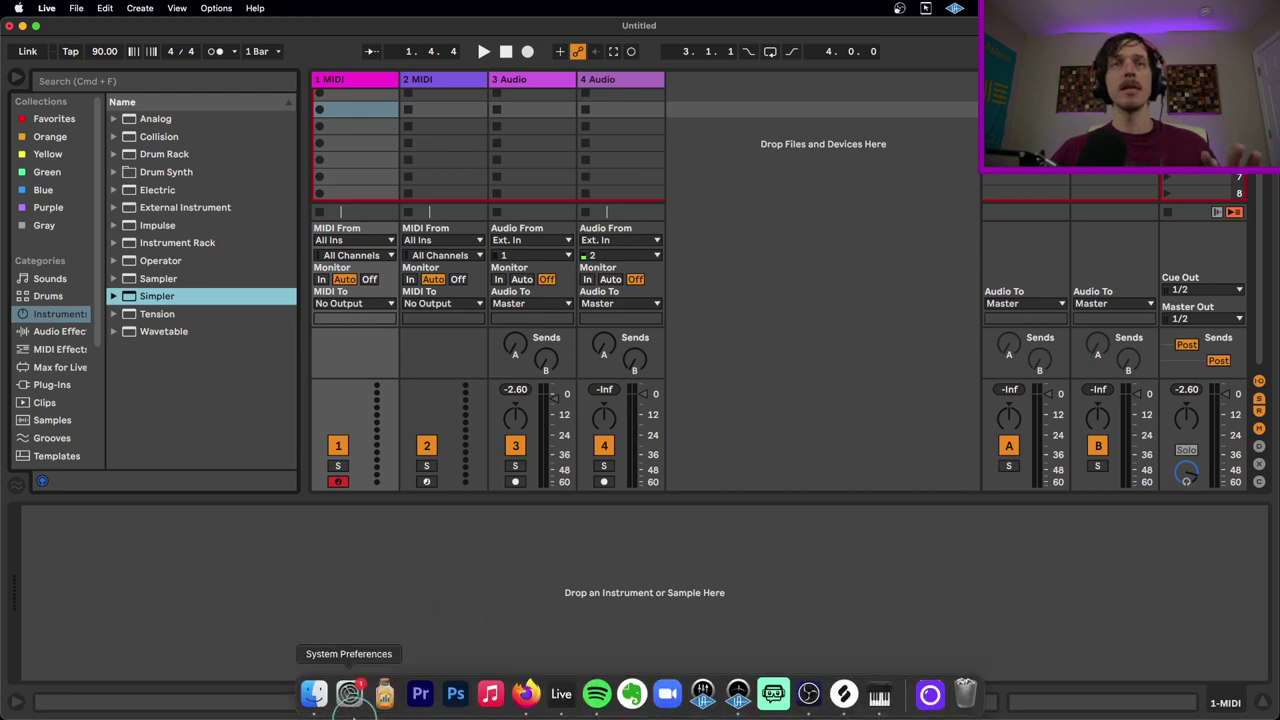
Drag Melody 1 .wav from Catalyze Sample Pack Challenge #1 > Loops into track 3's clip slot.
click(325, 712)
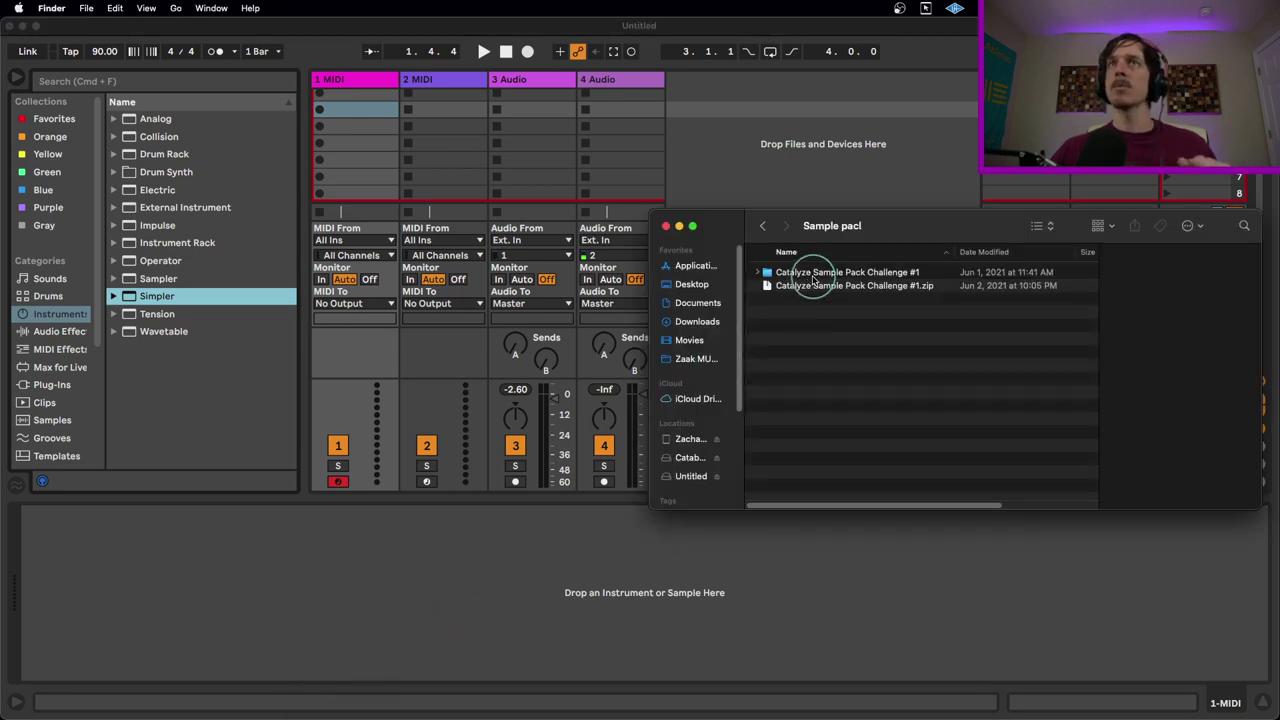
double_click(812, 276)
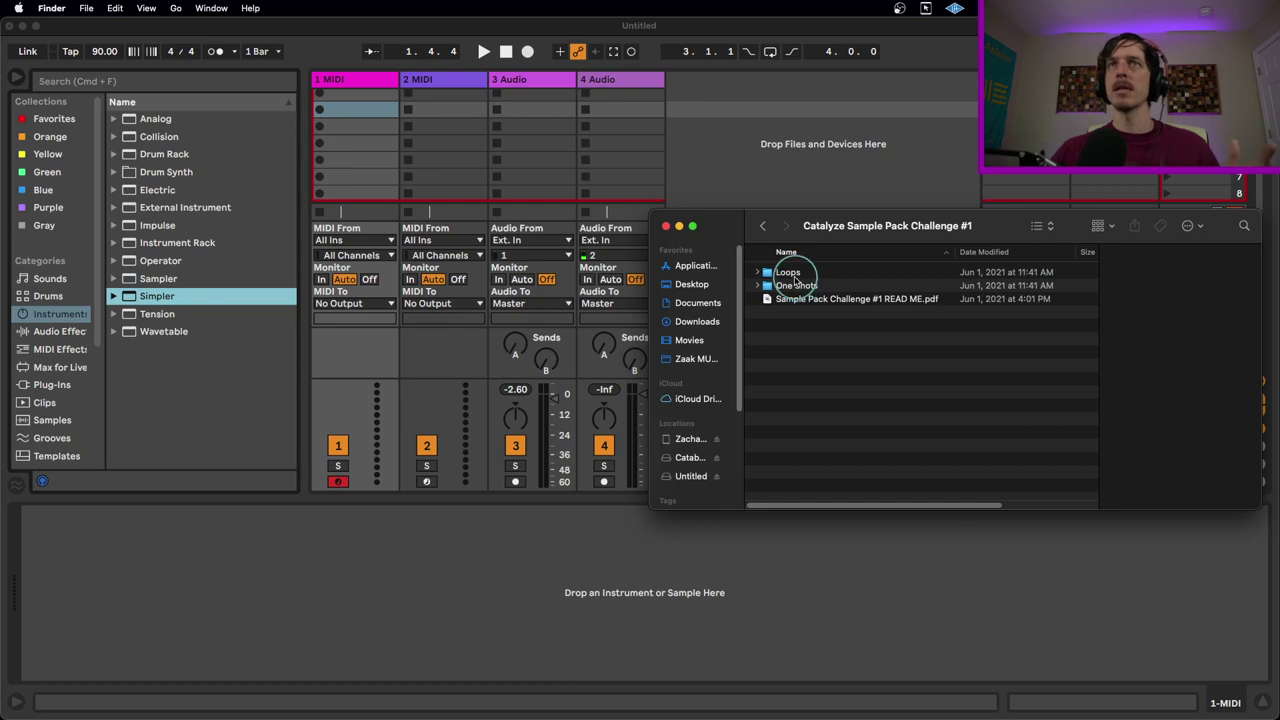
click(792, 274)
double_click(790, 274)
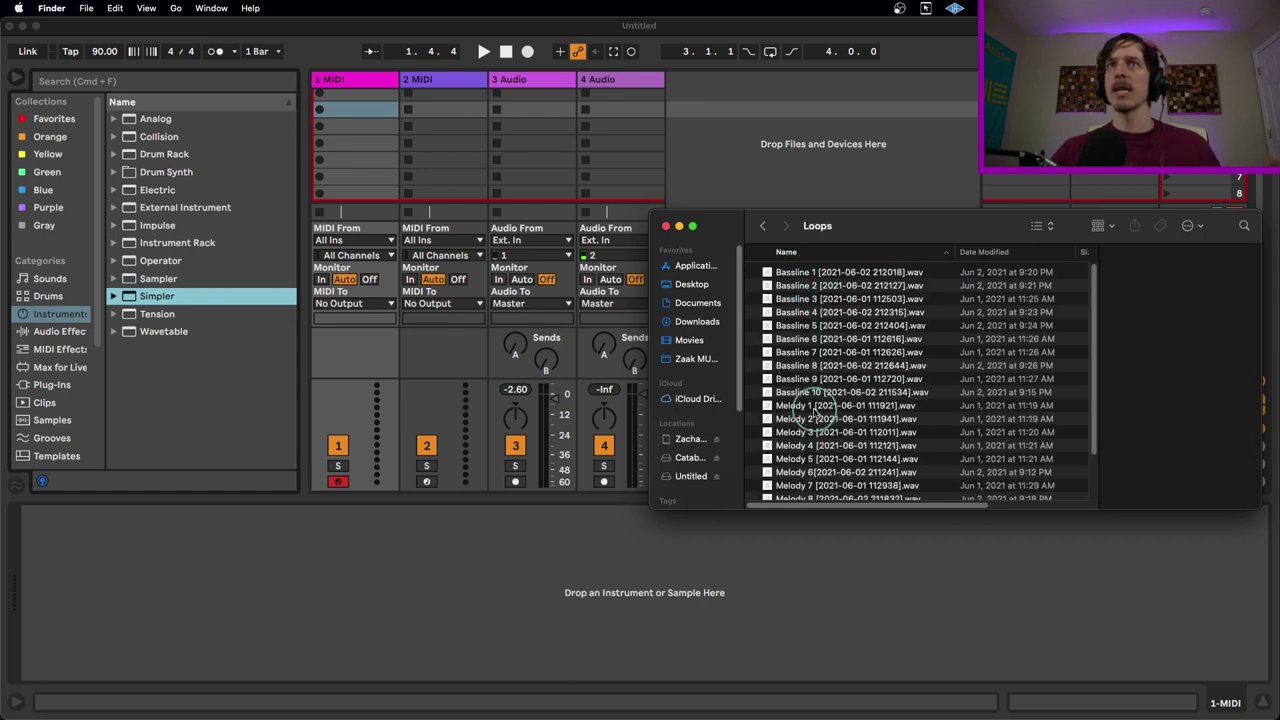
click(806, 407)
drag(808, 412, 520, 112)
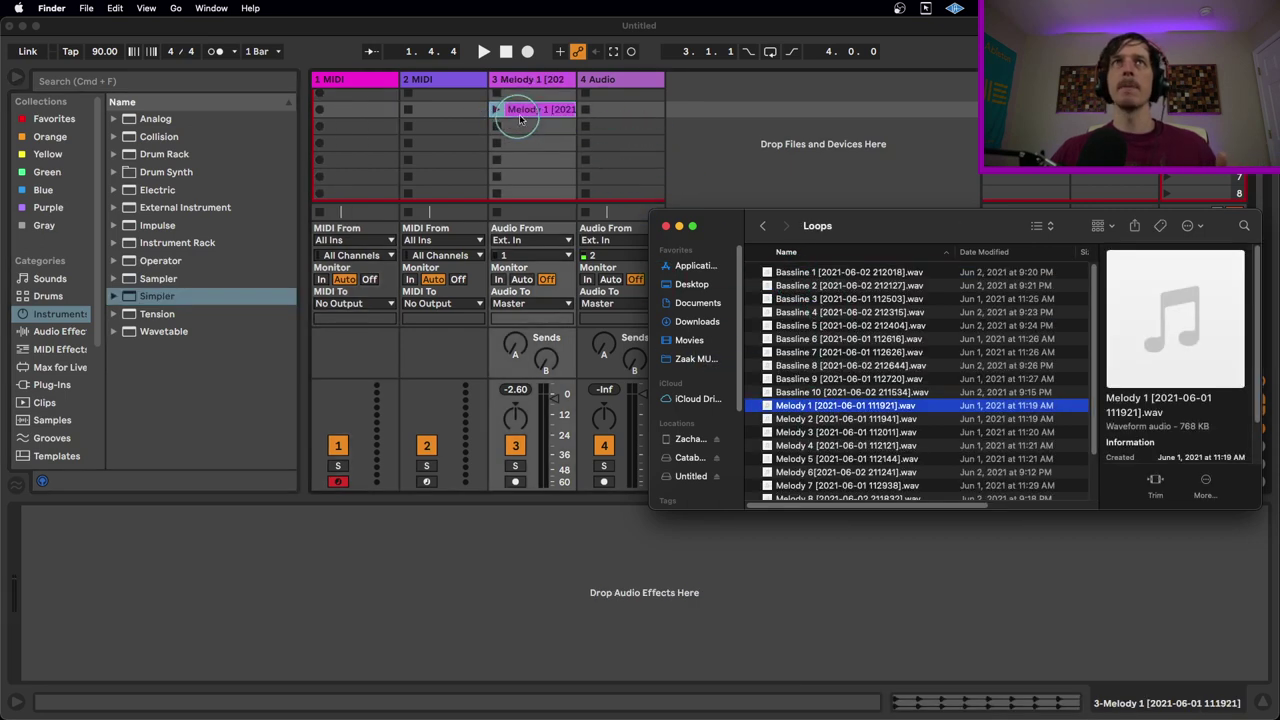
click(515, 110)
Launch the Melody 1 clip and lower track 3's volume to about -8.6 dB.
click(497, 110)
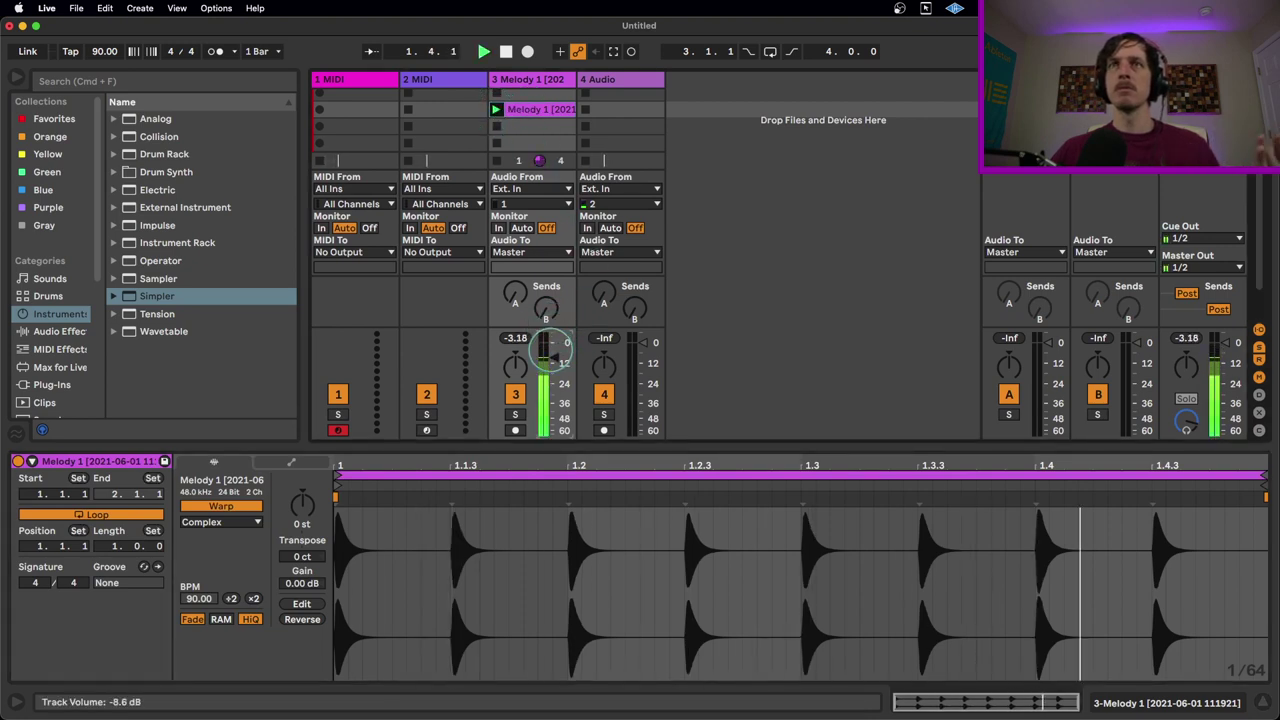
drag(554, 352, 556, 362)
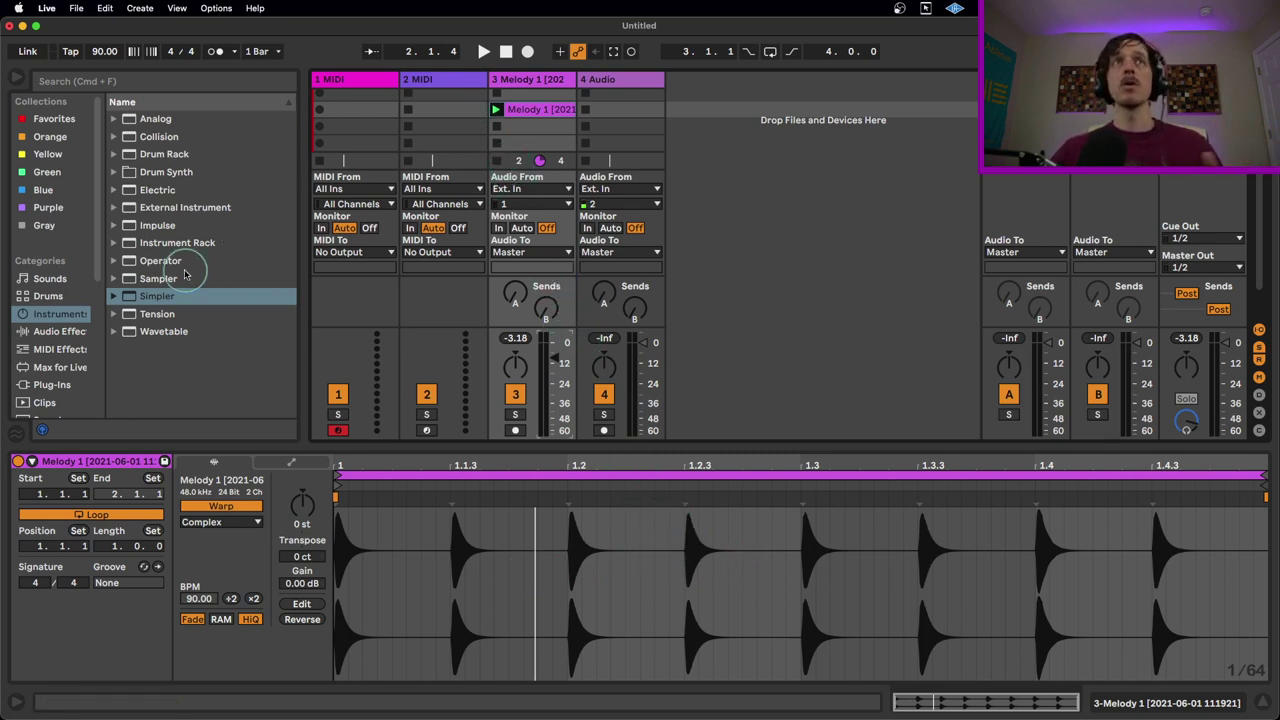
Load Simpler onto MIDI track 2 and select the Melody 1 clip.
click(158, 297)
drag(158, 297, 446, 112)
click(528, 110)
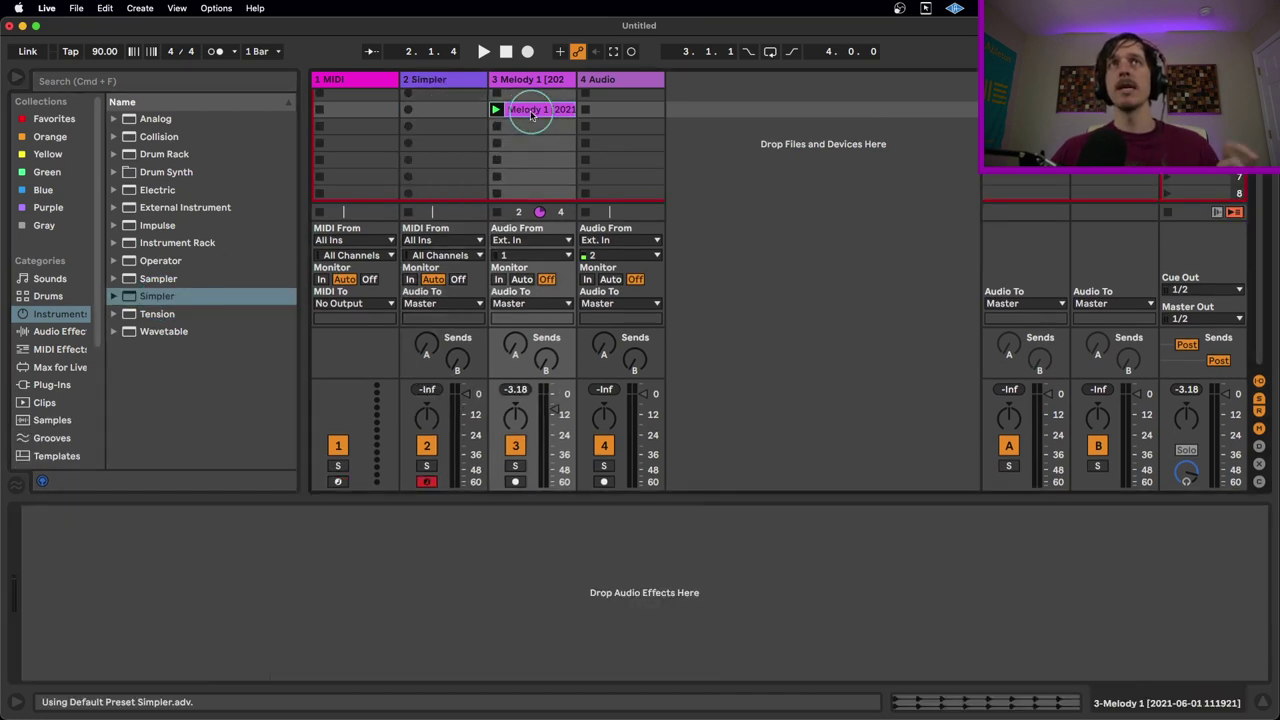
click(429, 79)
Drop the Melody 1 clip into Simpler and audition it with the A key.
drag(525, 113, 271, 553)
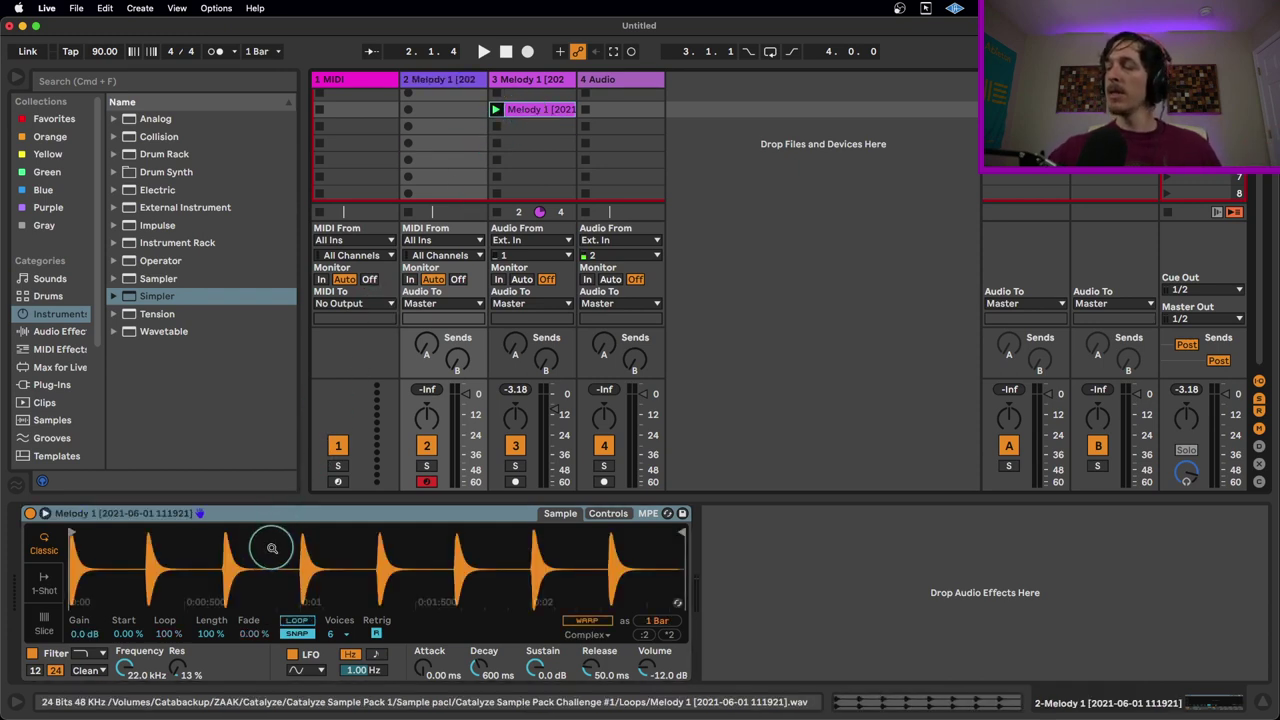
key(a)
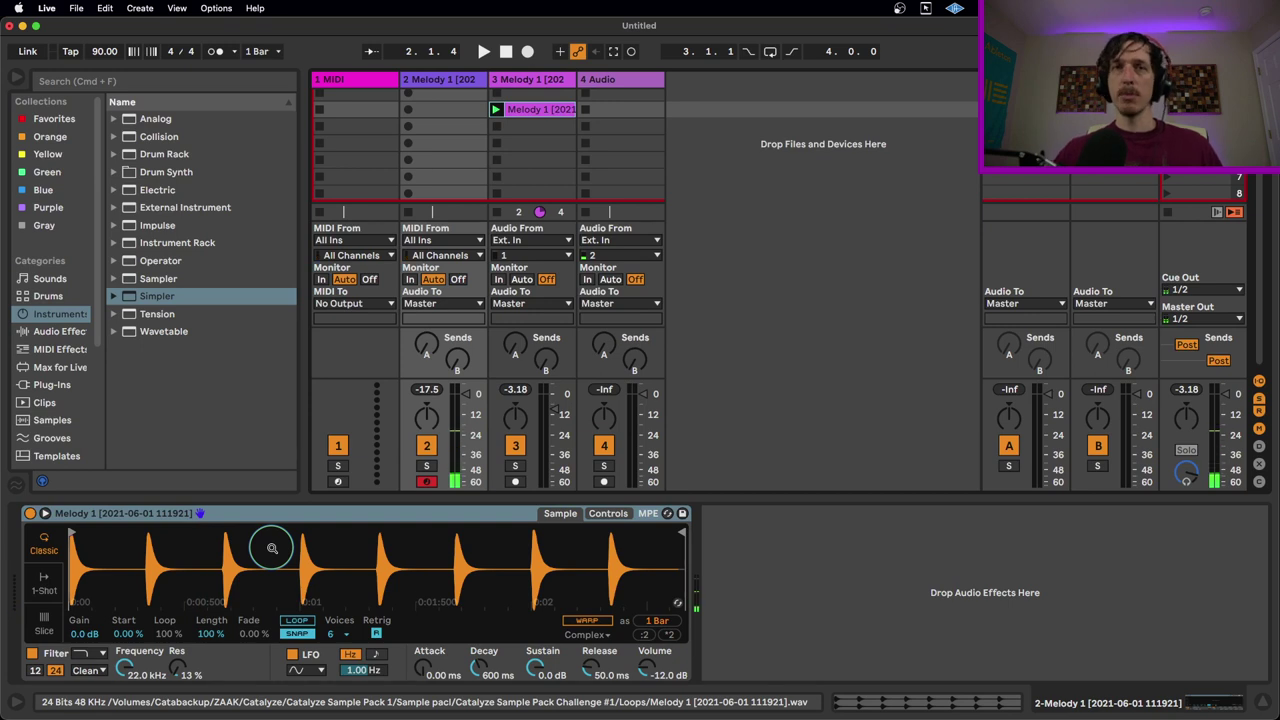
key(a)
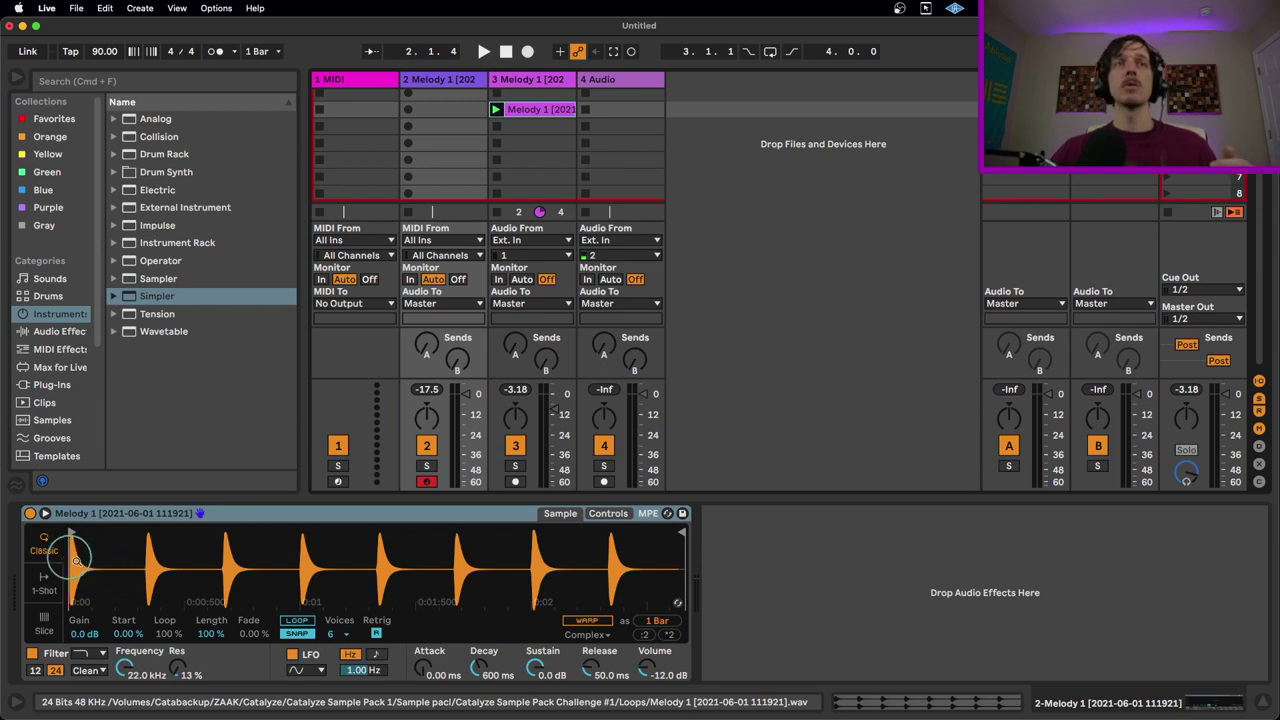
Trim Simpler's Melody 1 sample to 1 beat and loop a tiny cycle near its start.
key(super+a)
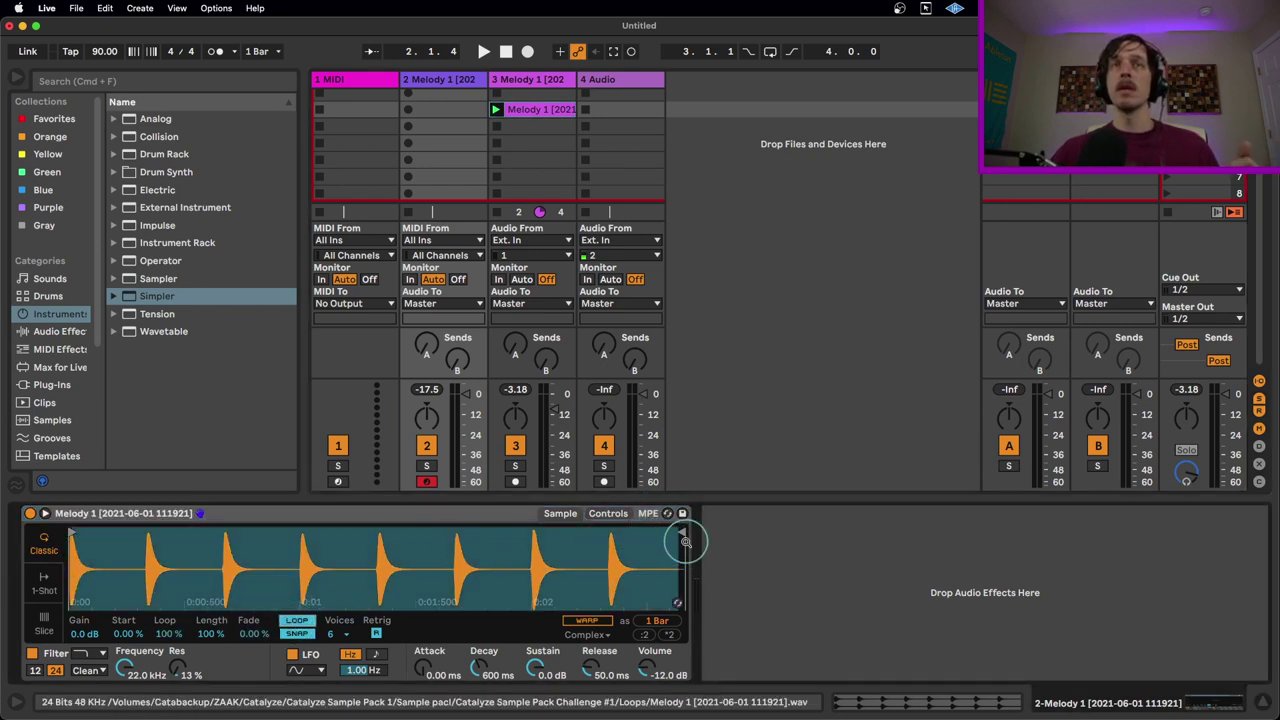
drag(681, 530, 86, 572)
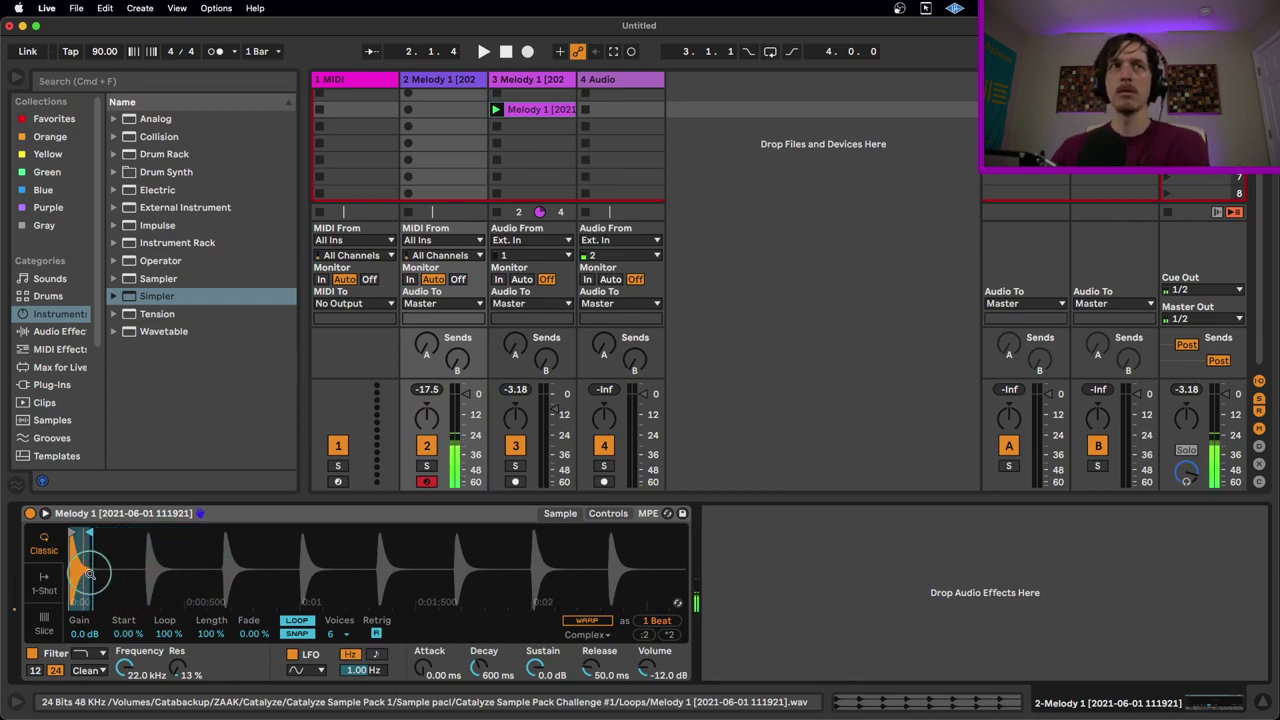
mouse_move(88, 572)
mouse_down()
mouse_move(82, 540)
mouse_move(60, 530)
mouse_up()
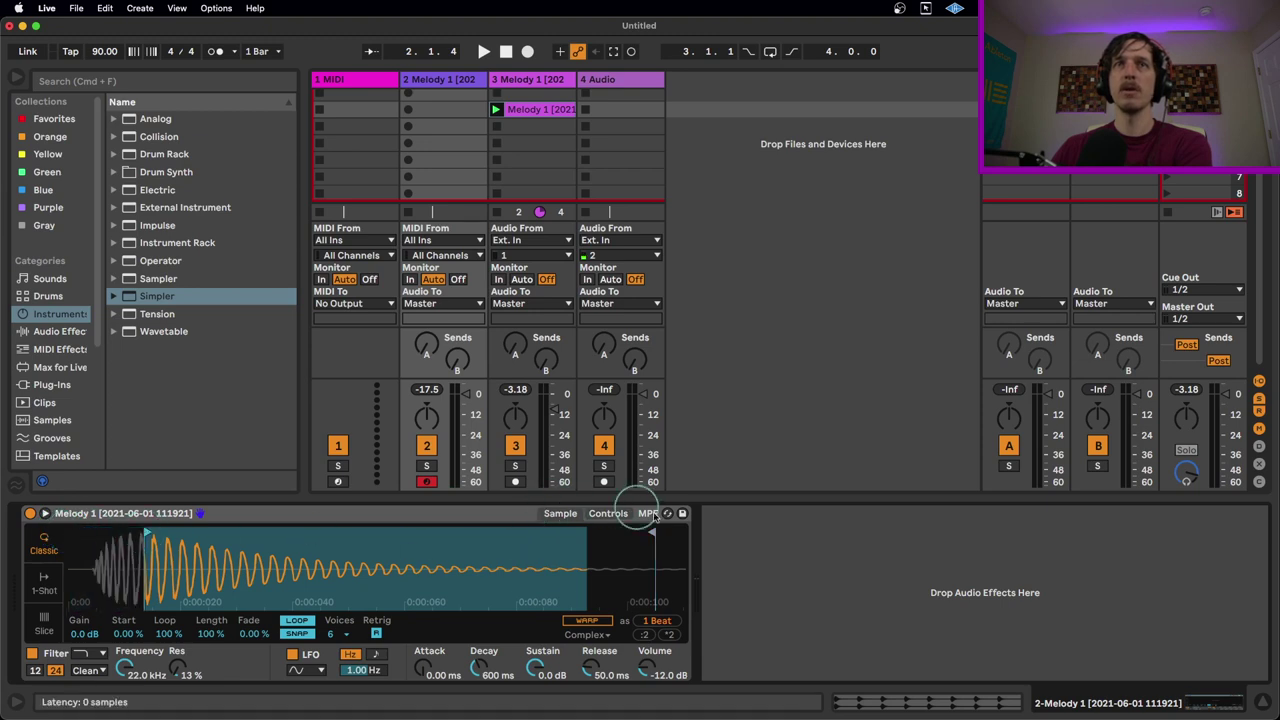
drag(650, 533, 166, 544)
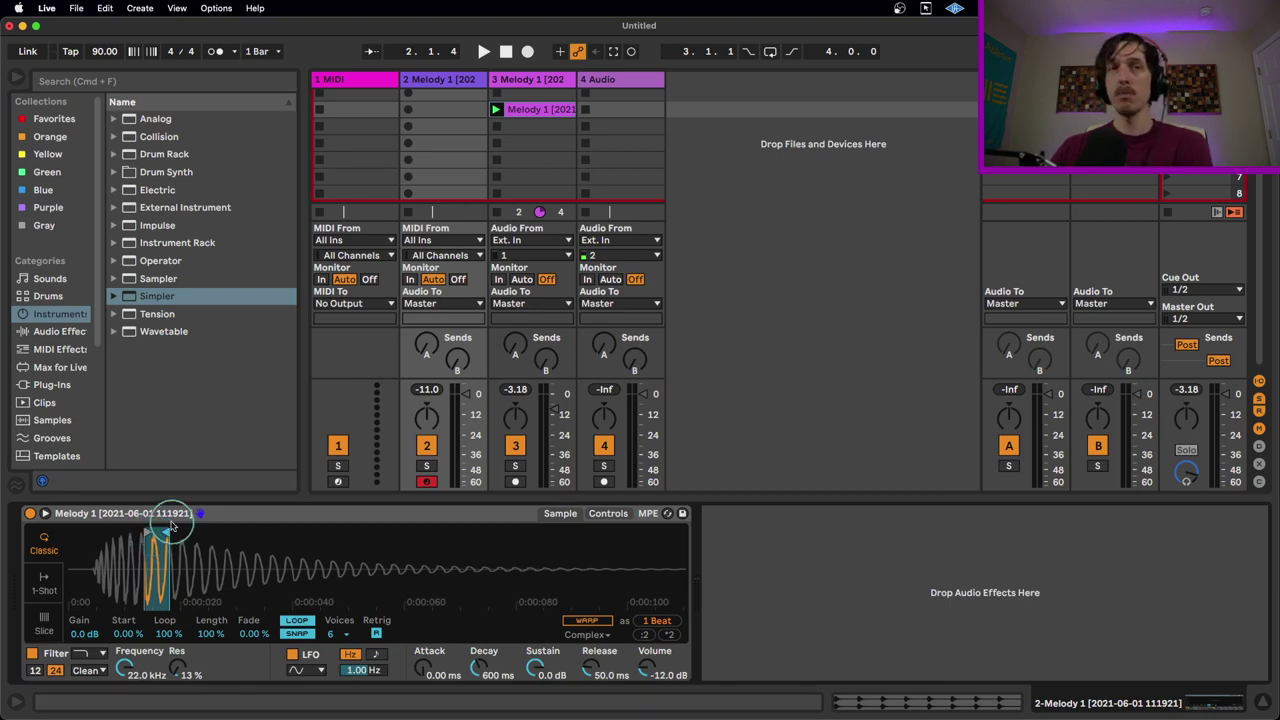
mouse_move(167, 531)
mouse_down()
mouse_move(226, 534)
mouse_move(152, 543)
mouse_move(165, 545)
mouse_up()
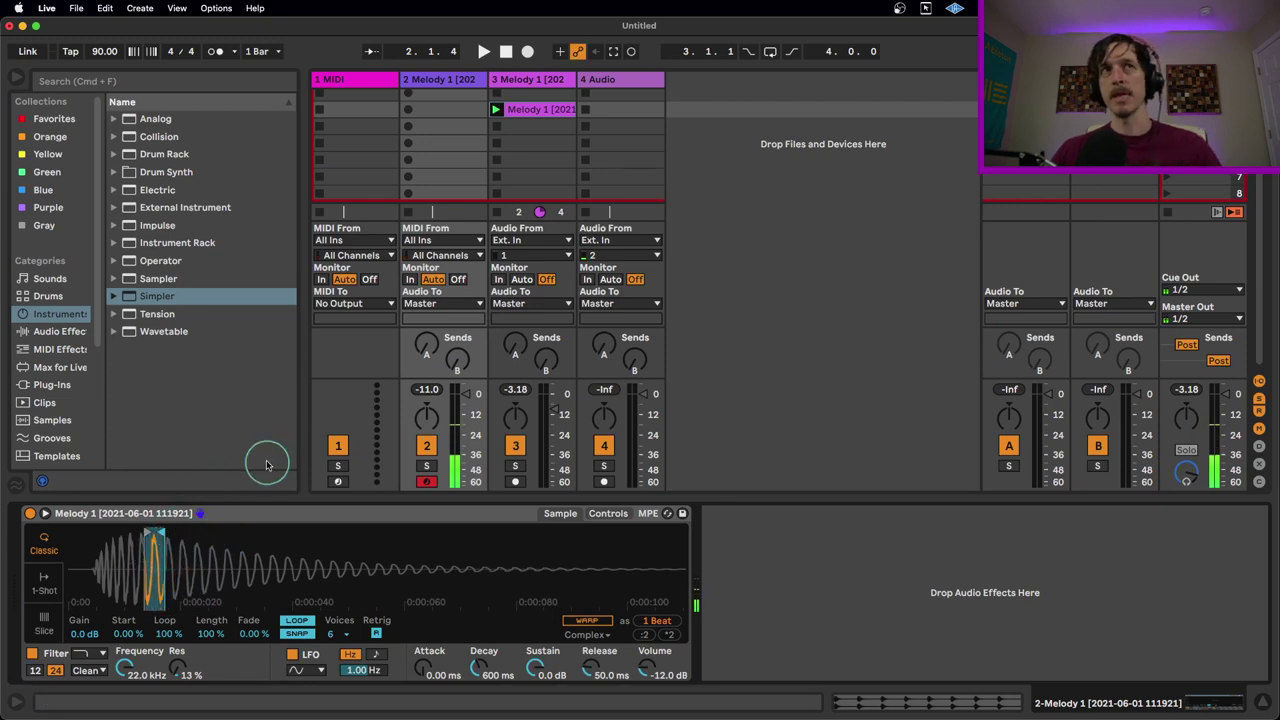
Add a Tuner from Audio Effects to track 2's chain after Simpler.
click(45, 331)
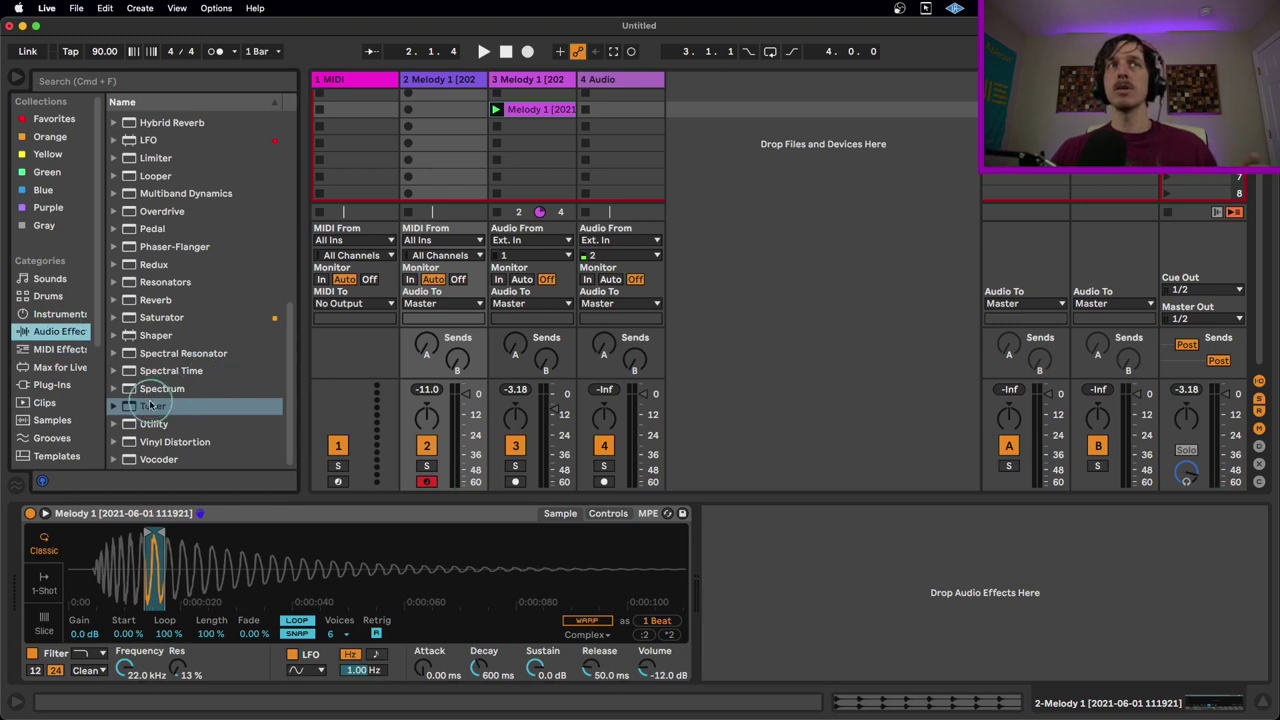
double_click(208, 410)
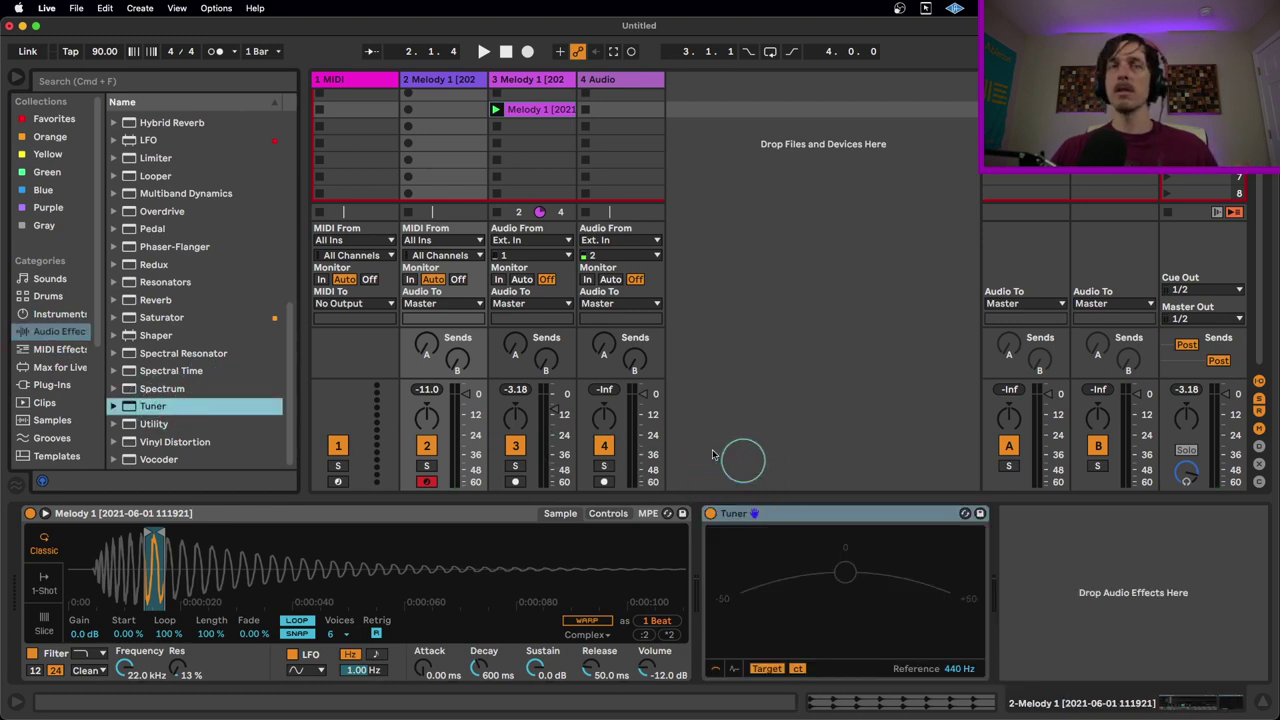
click(686, 434)
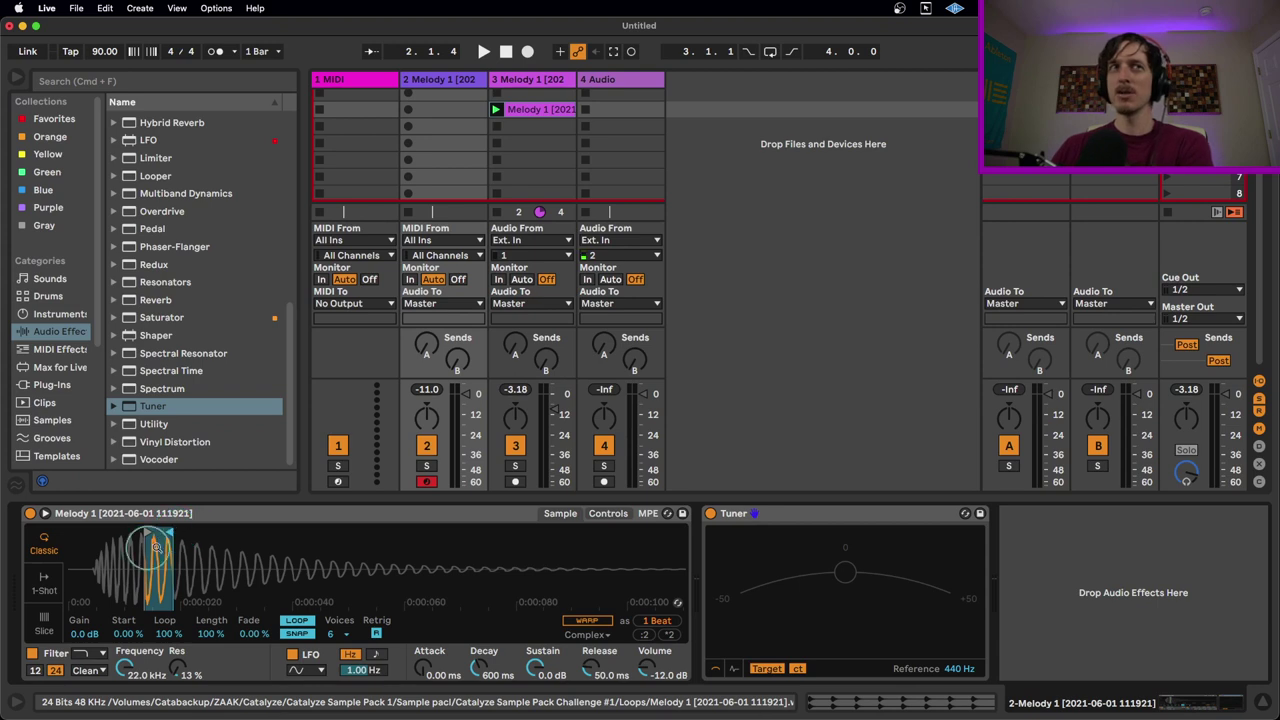
Set Simpler's Transpose to -7 st and Detune to +29 ct so the Tuner reads C.
click(607, 514)
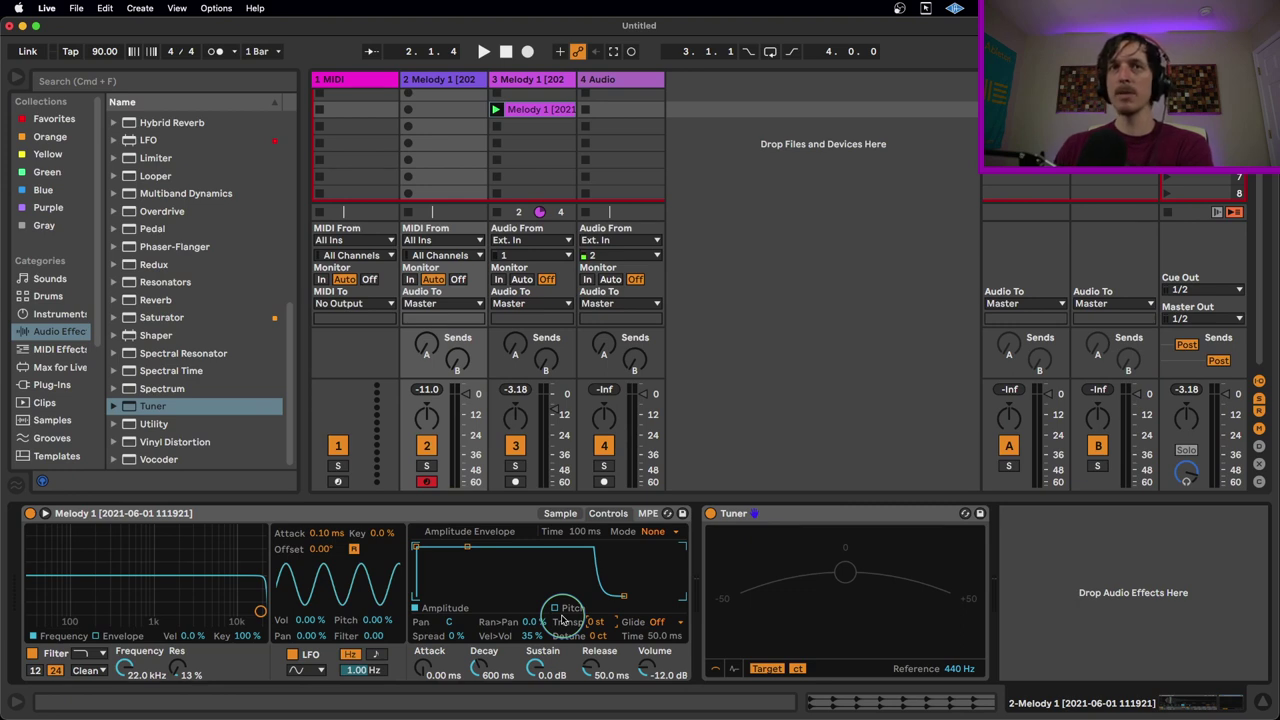
key(Down)
key(Down)
key(Down)
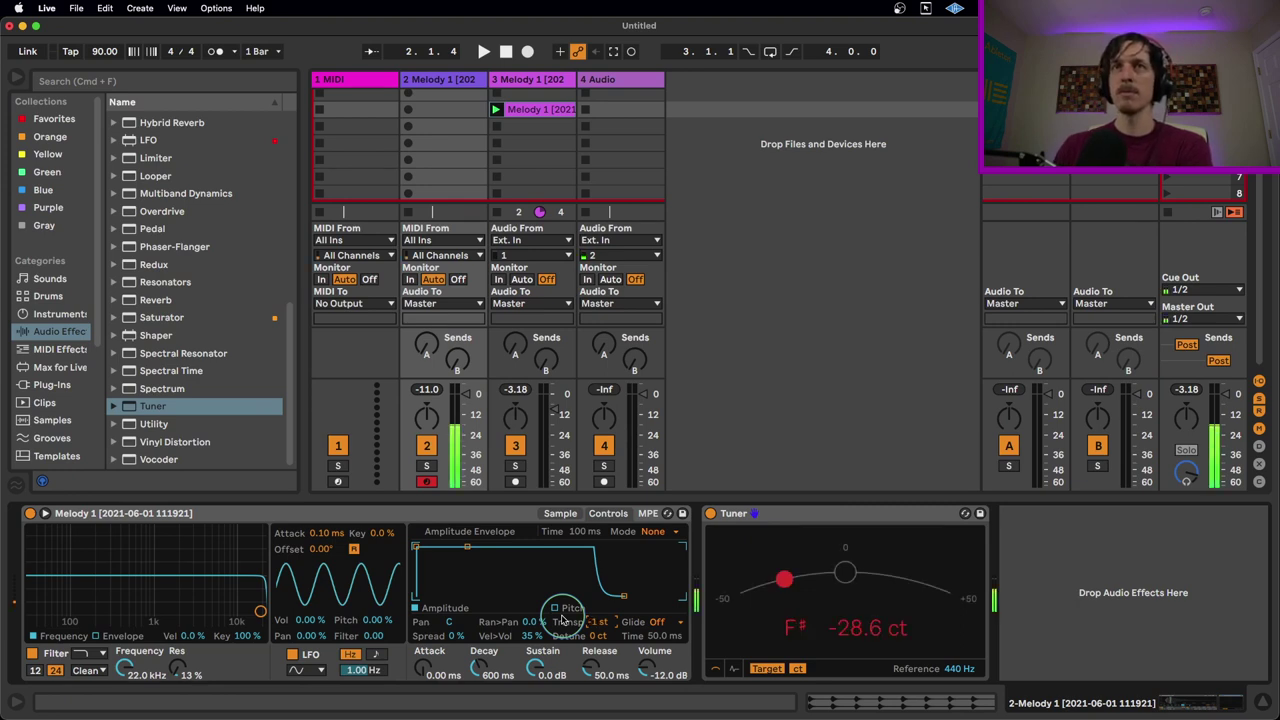
key(Down)
key(Down)
key(Down)
key(Down)
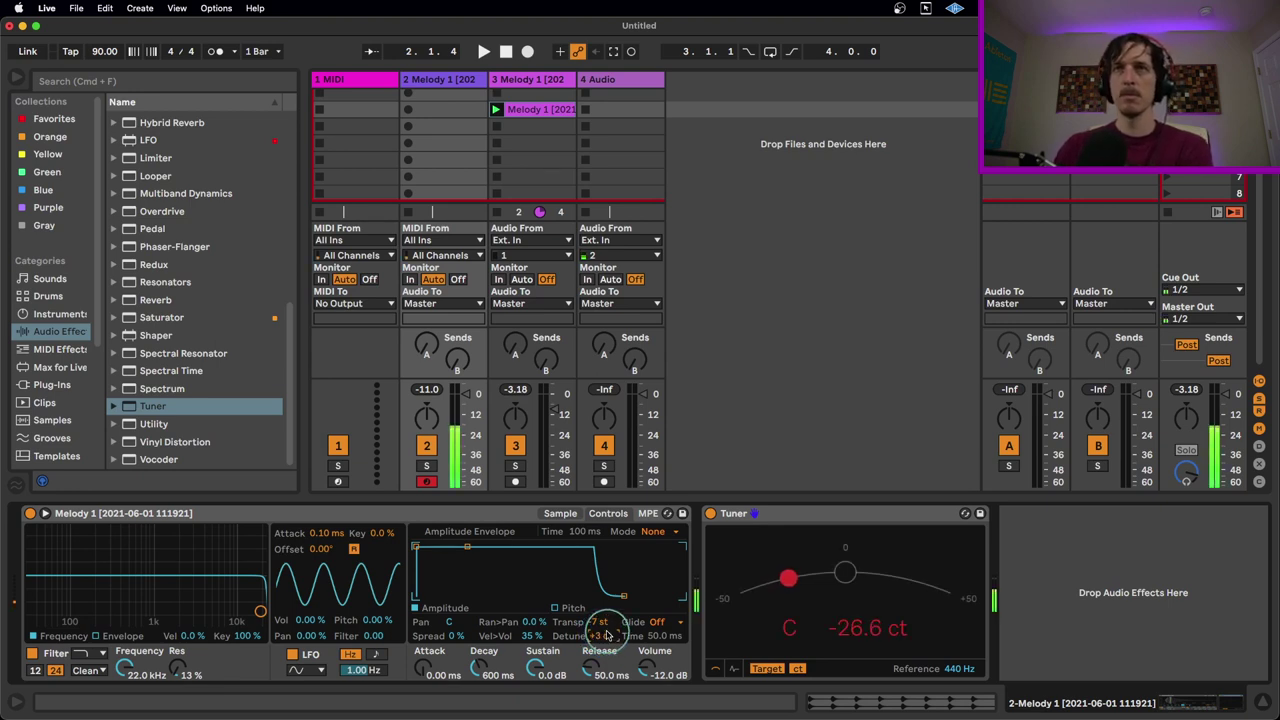
drag(607, 635, 607, 635)
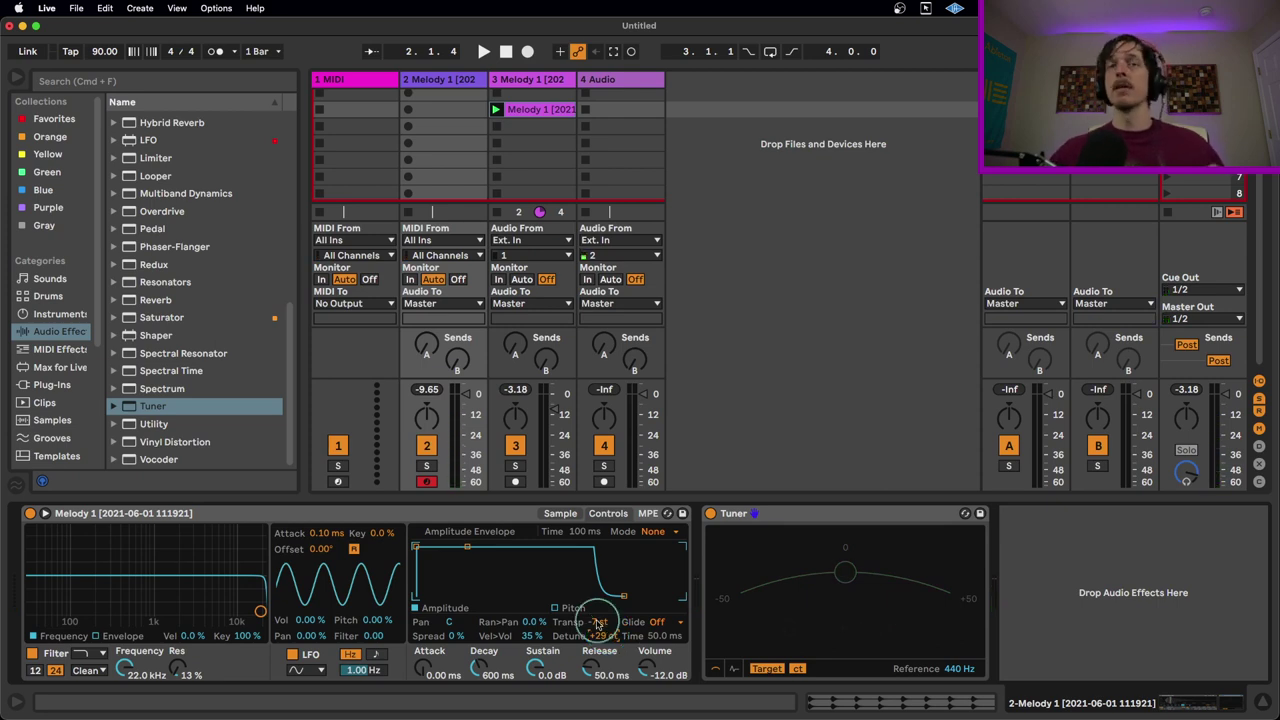
Return to Simpler's Sample view and zoom in on the short looped slice.
click(560, 513)
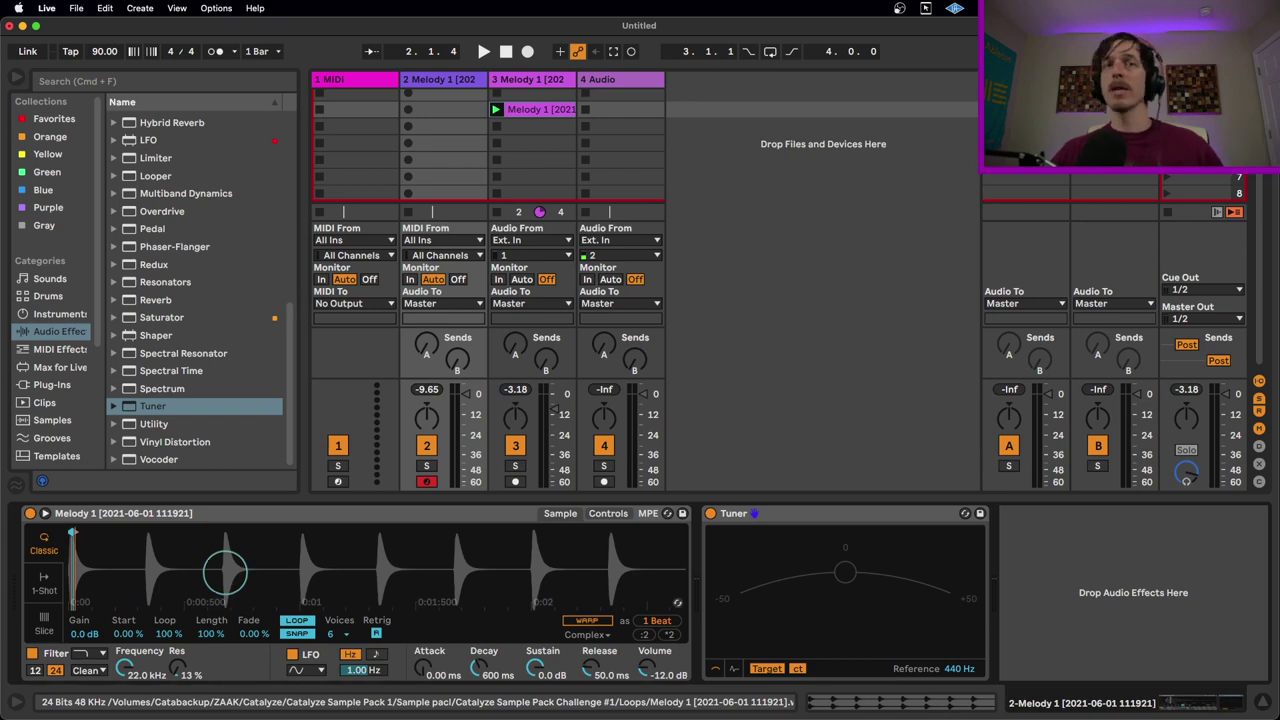
scroll(225, 570, up, 10)
scroll(225, 570, up, 2)
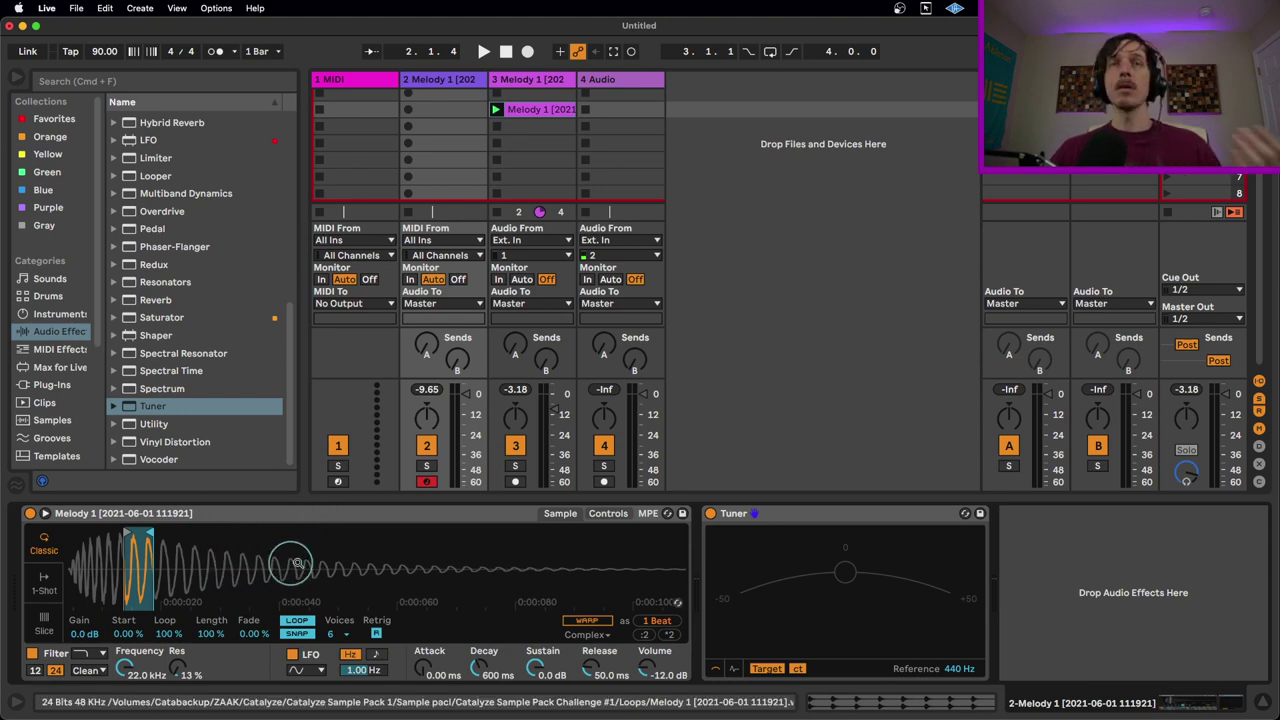
Raise Simpler's filter resonance to 17% and show the Pitch envelope settings.
click(608, 513)
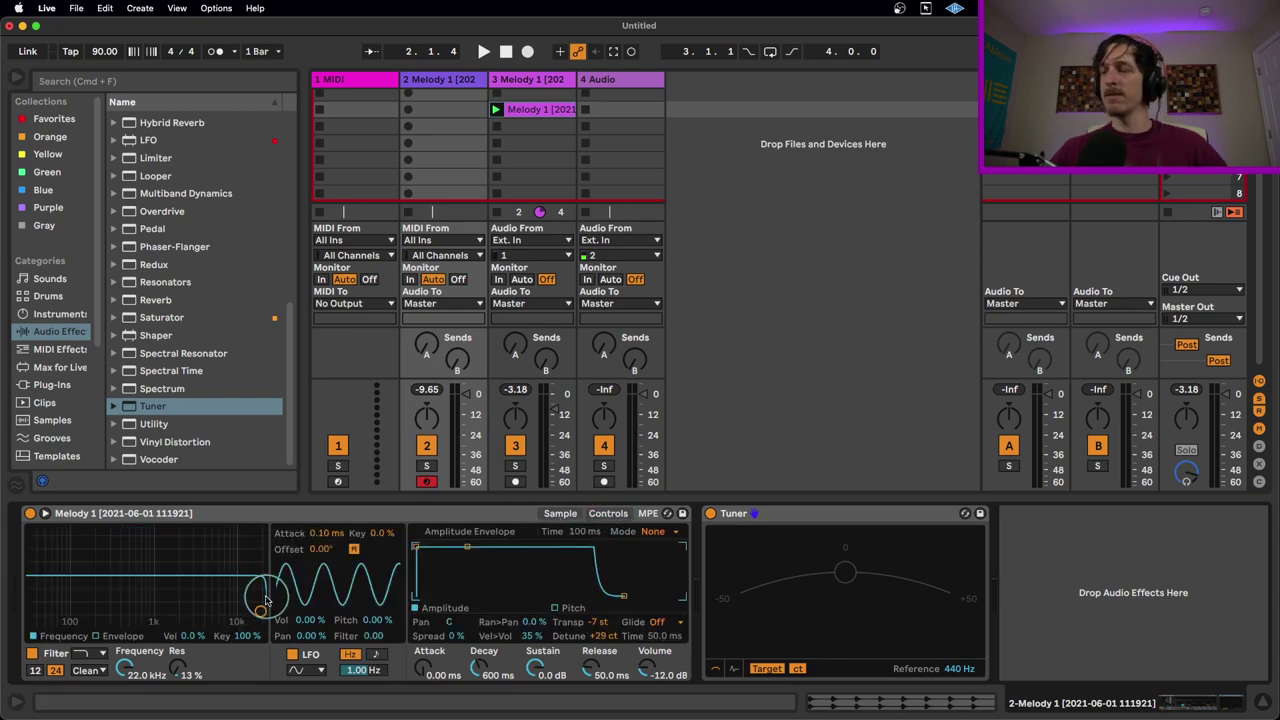
mouse_move(262, 602)
mouse_down()
mouse_move(57, 608)
mouse_move(260, 607)
mouse_up()
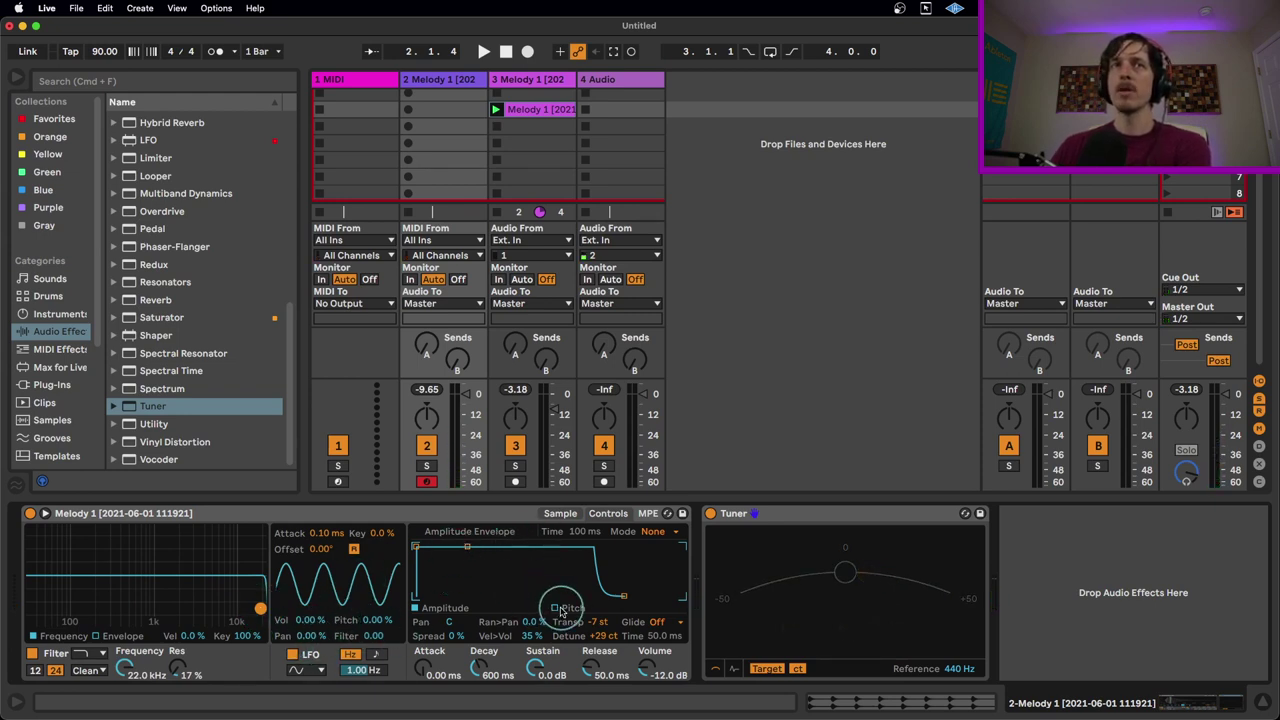
click(556, 607)
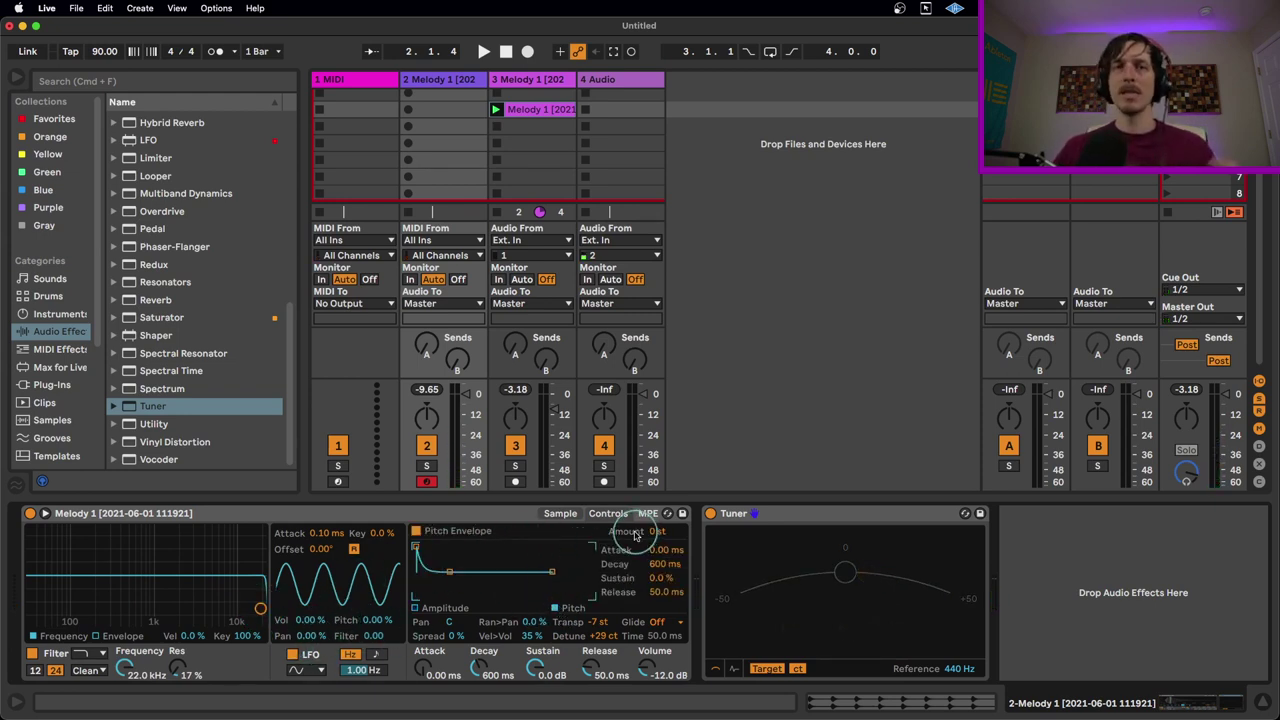